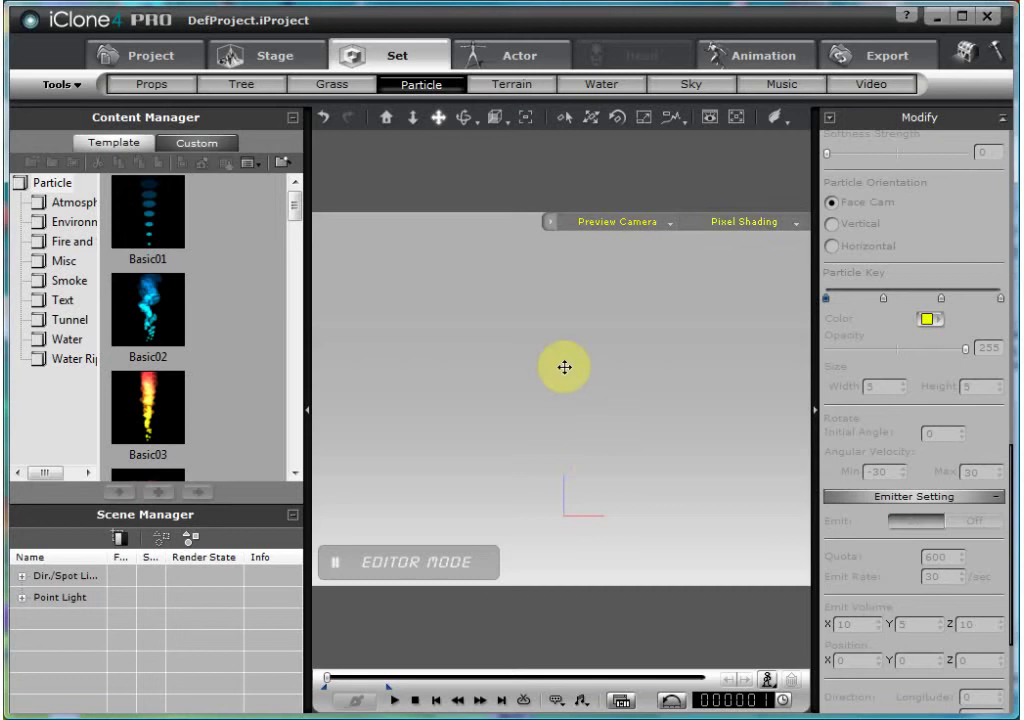
Add the Basic03 fire particle and preview its plume by scrubbing, toggling Emit and playing.
{"action": "double_click", "coordinate": [148, 410]}
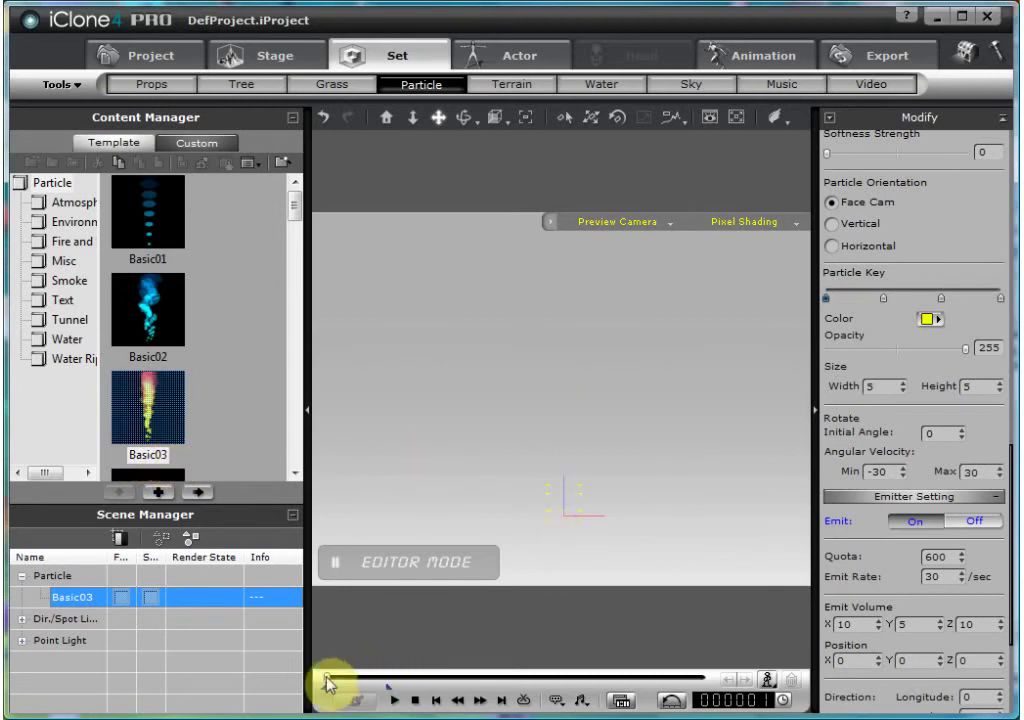
{"action": "left_click_drag", "start_coordinate": [329, 683], "coordinate": [347, 685]}
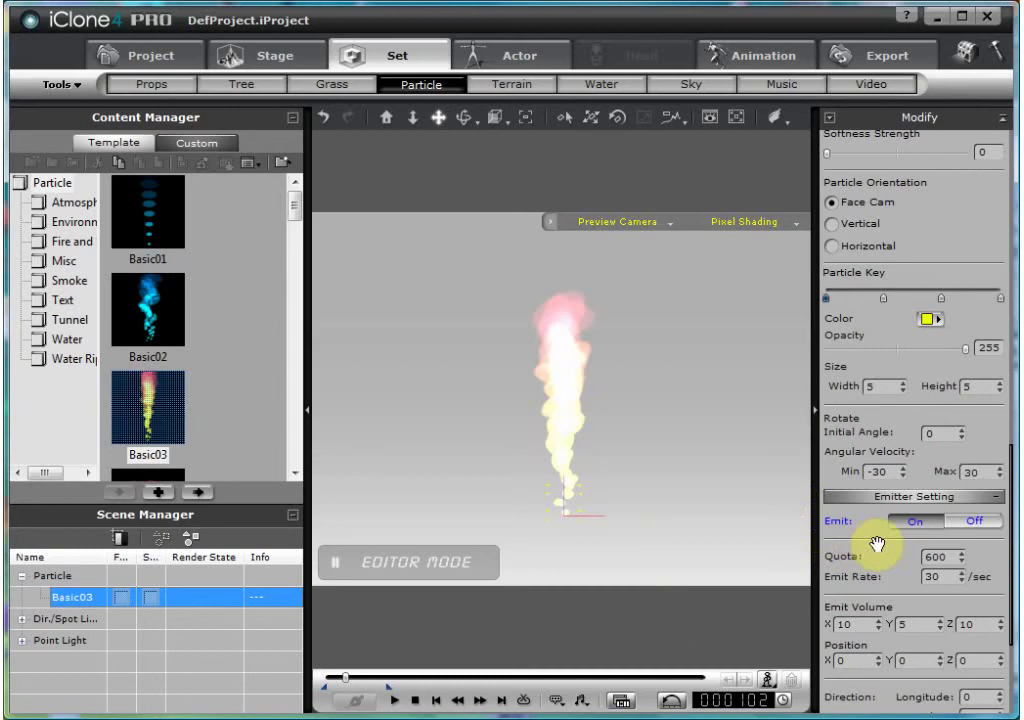
{"action": "left_click", "coordinate": [970, 521]}
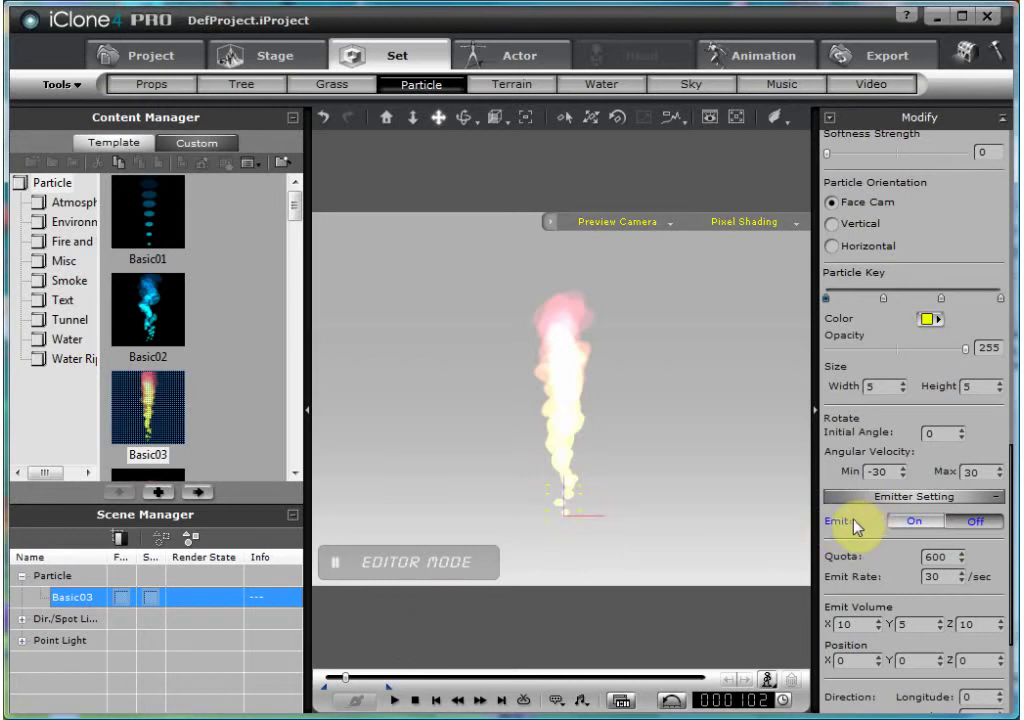
{"action": "left_click", "coordinate": [416, 700]}
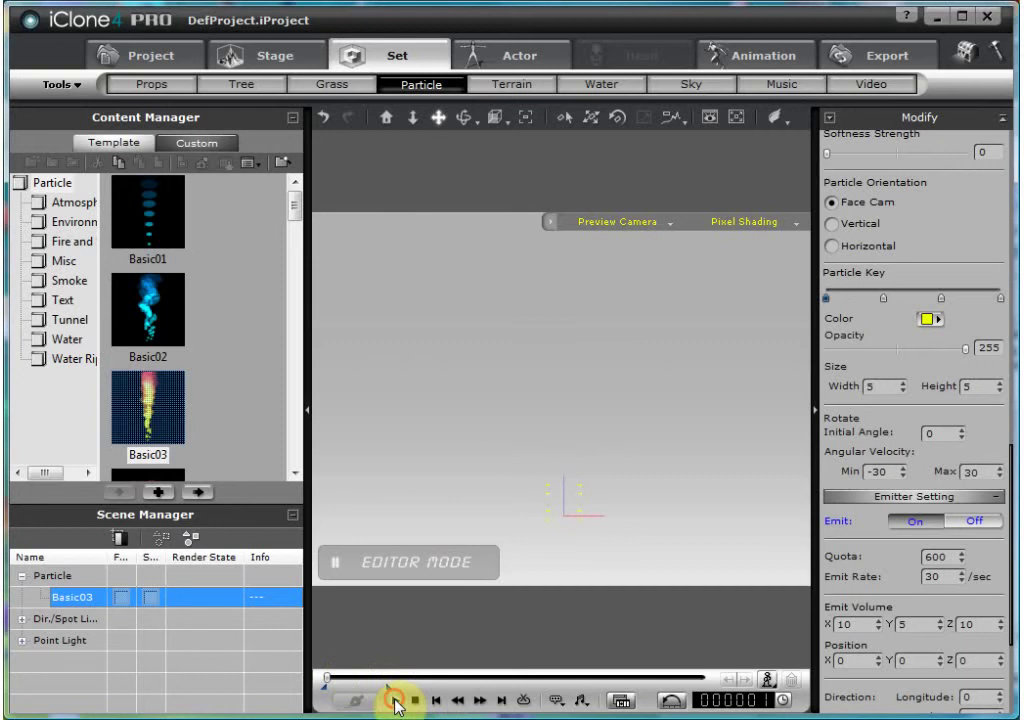
{"action": "left_click", "coordinate": [395, 700]}
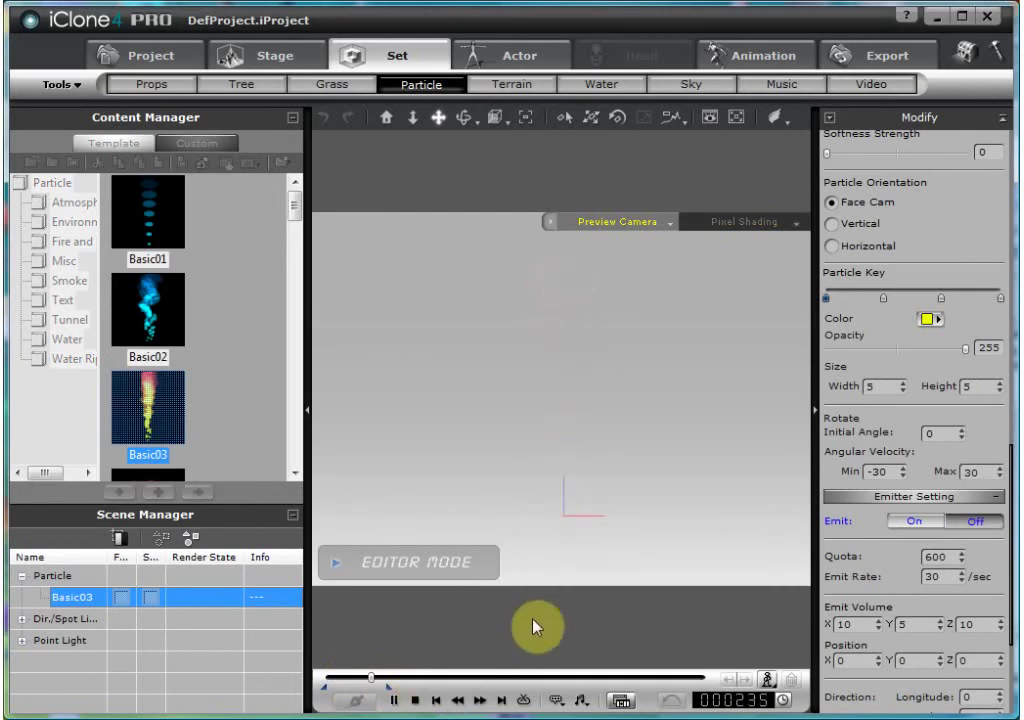
{"action": "left_click", "coordinate": [417, 700]}
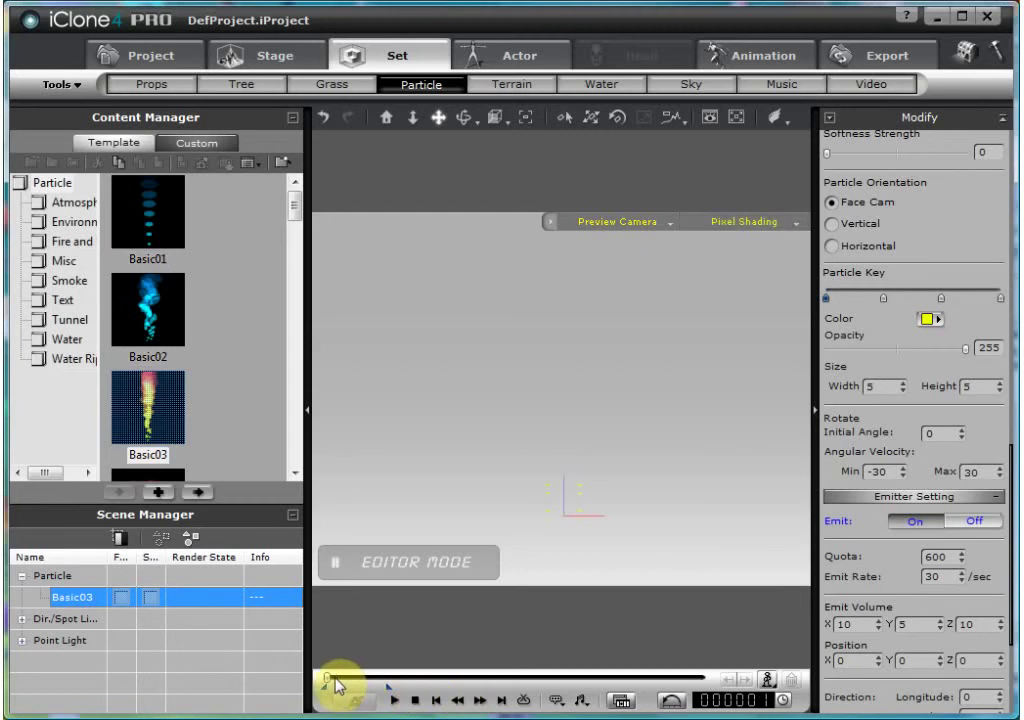
{"action": "mouse_move", "coordinate": [330, 684]}
{"action": "left_mouse_down"}
{"action": "mouse_move", "coordinate": [360, 686]}
{"action": "mouse_move", "coordinate": [328, 684]}
{"action": "left_mouse_up"}
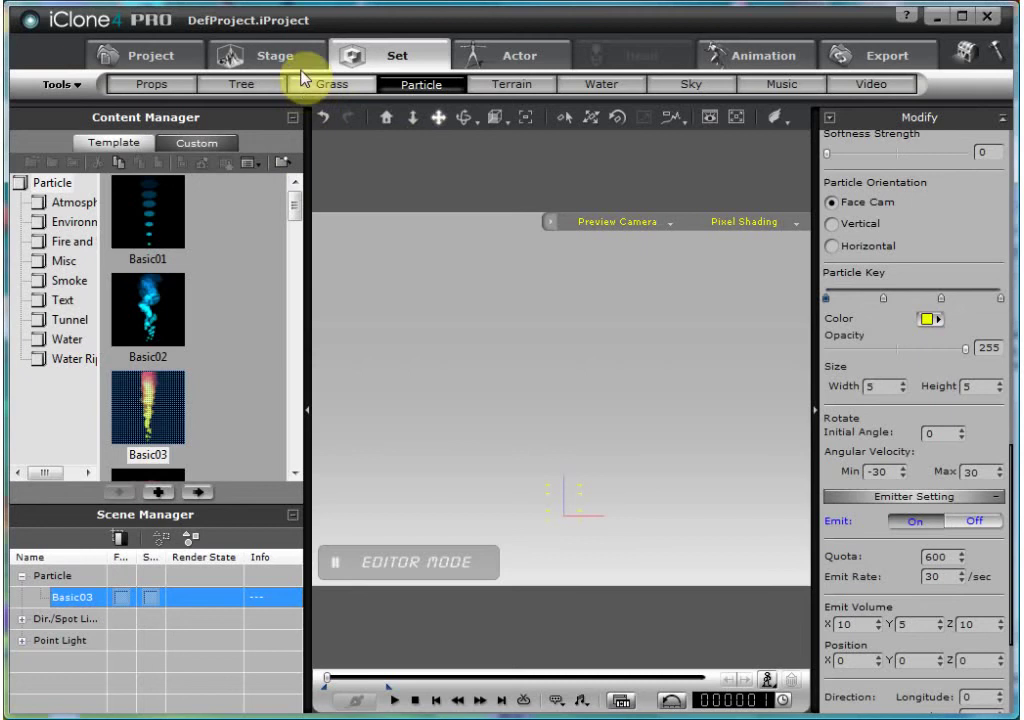
Deactivate the 2D background image for a solid blue backdrop, then bring up popVideo export options.
{"action": "left_click", "coordinate": [262, 53]}
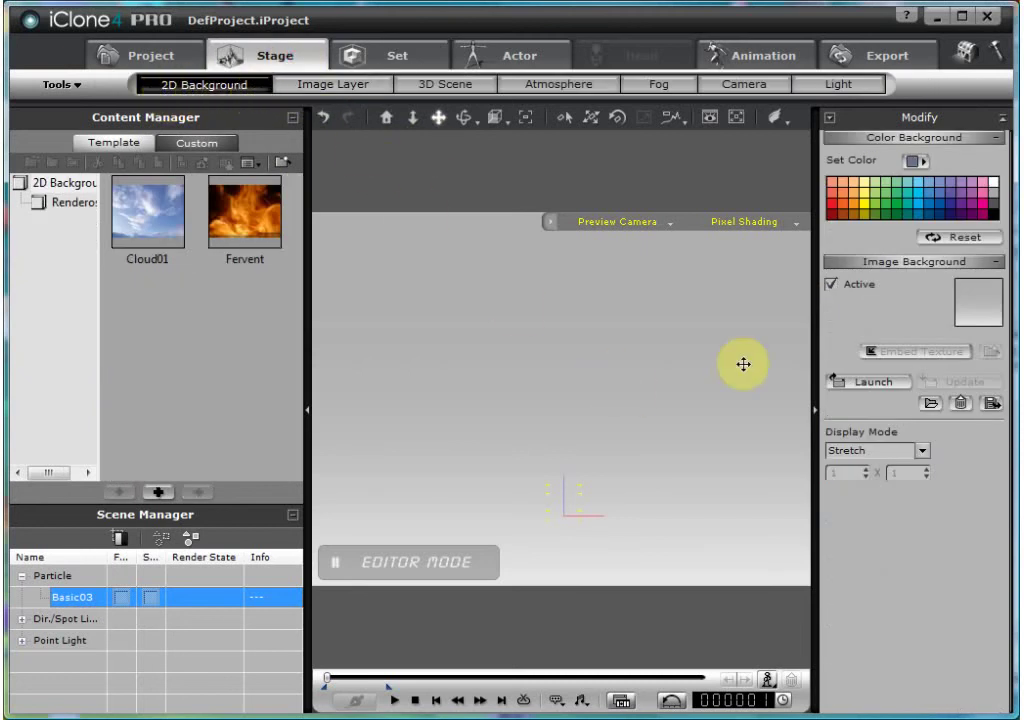
{"action": "left_click", "coordinate": [830, 286]}
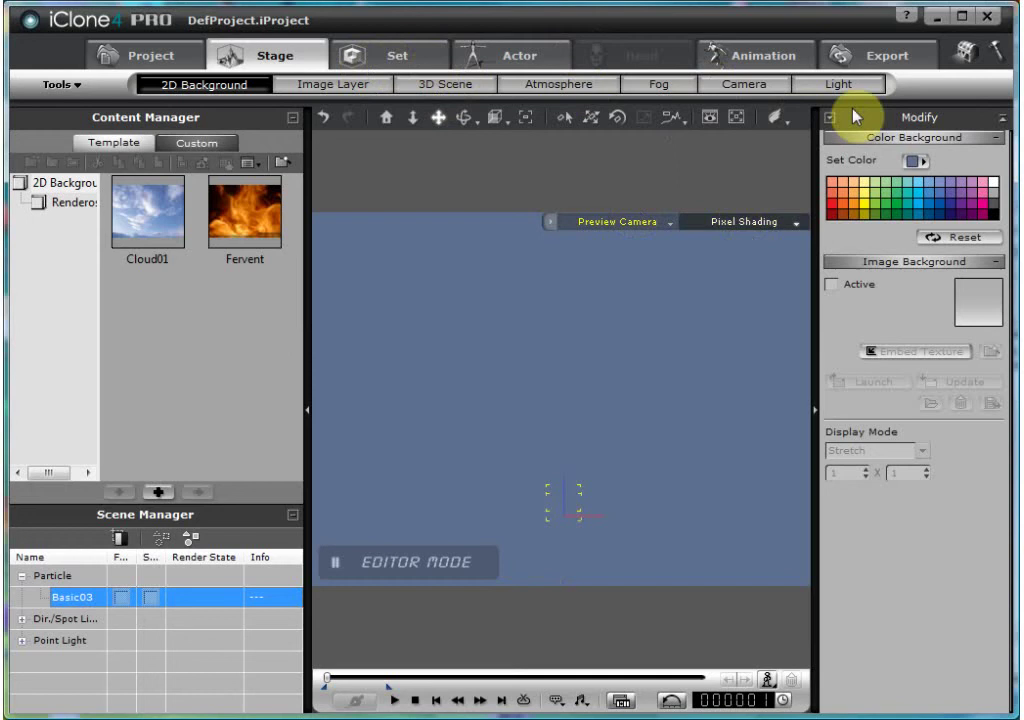
{"action": "left_click", "coordinate": [873, 60]}
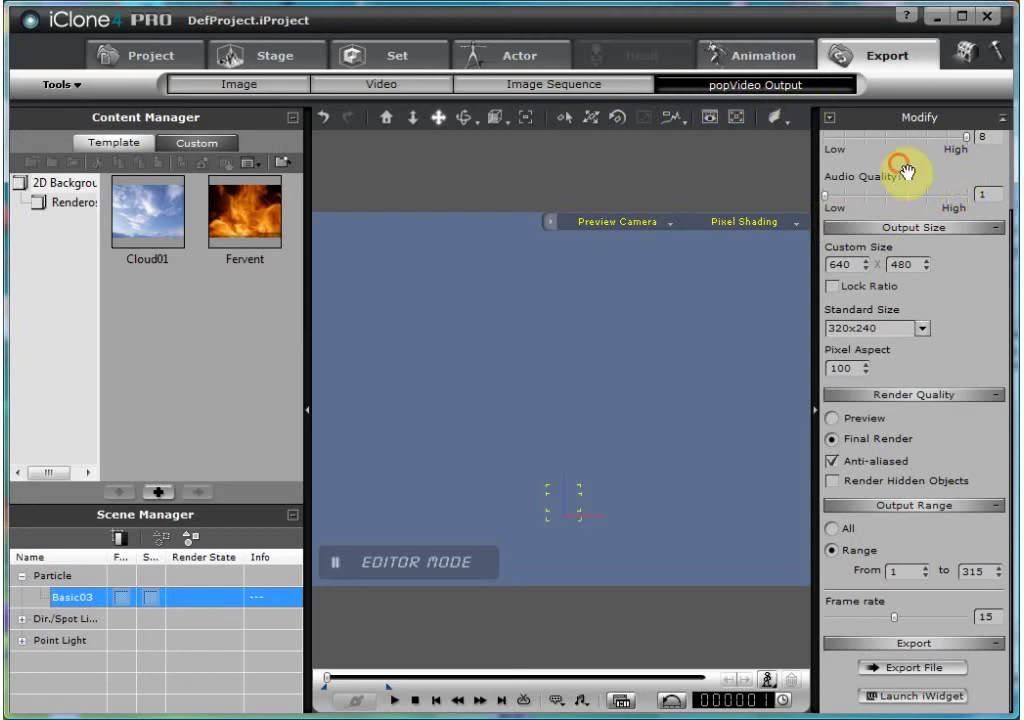
{"action": "scroll", "coordinate": [900, 170], "scroll_direction": "up", "scroll_amount": 3}
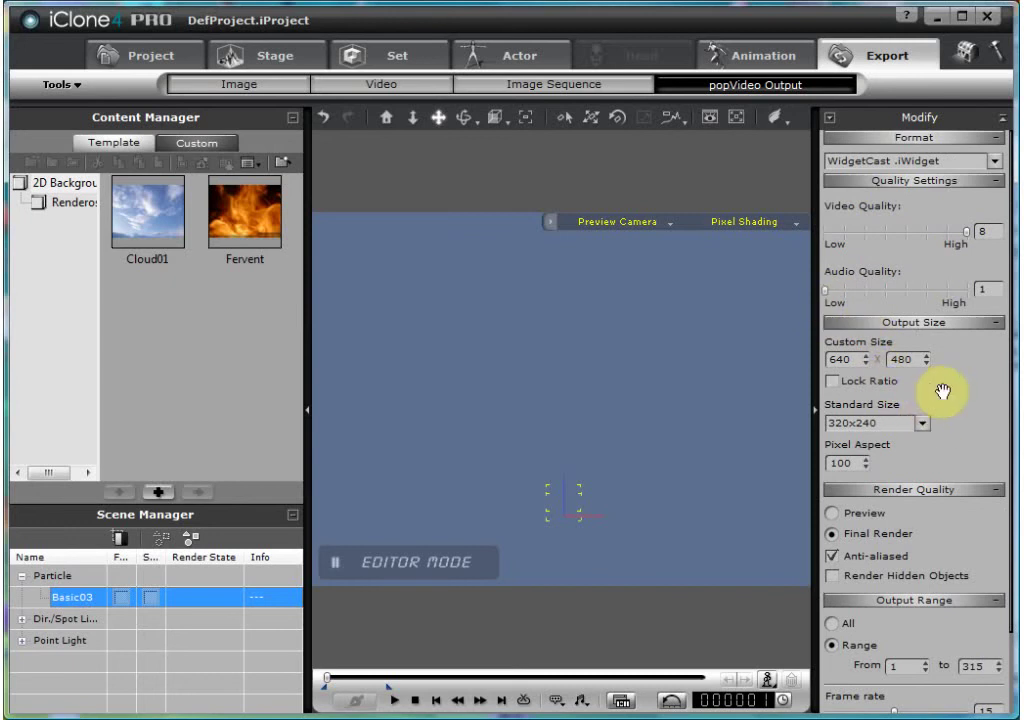
{"action": "scroll", "coordinate": [960, 415], "scroll_direction": "down", "scroll_amount": 3}
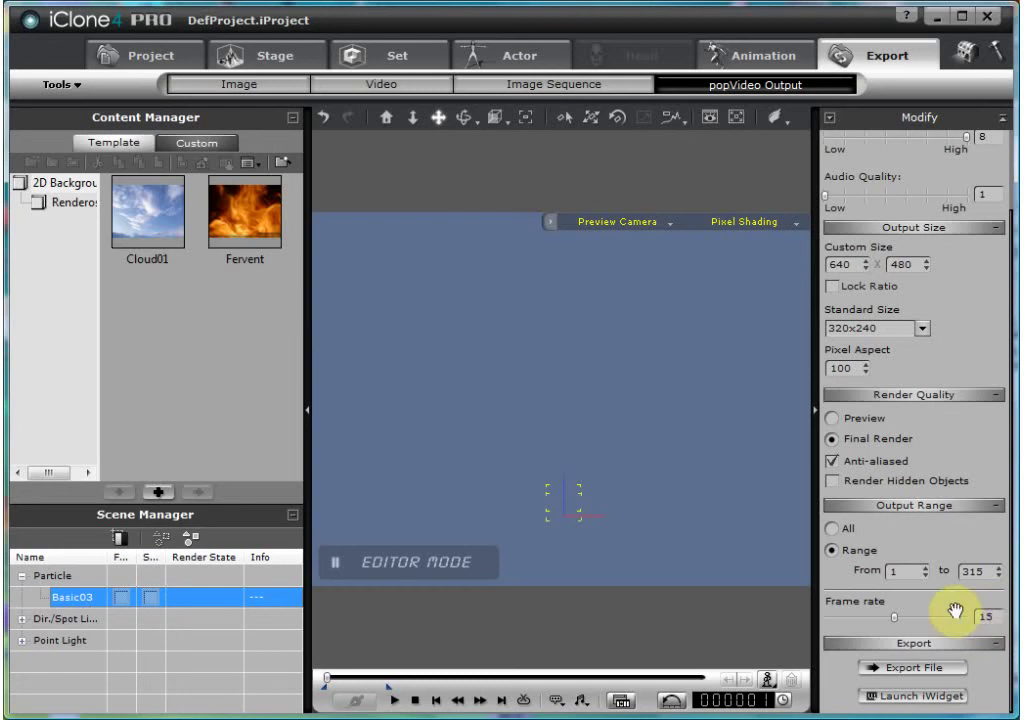
{"action": "left_click", "coordinate": [930, 668]}
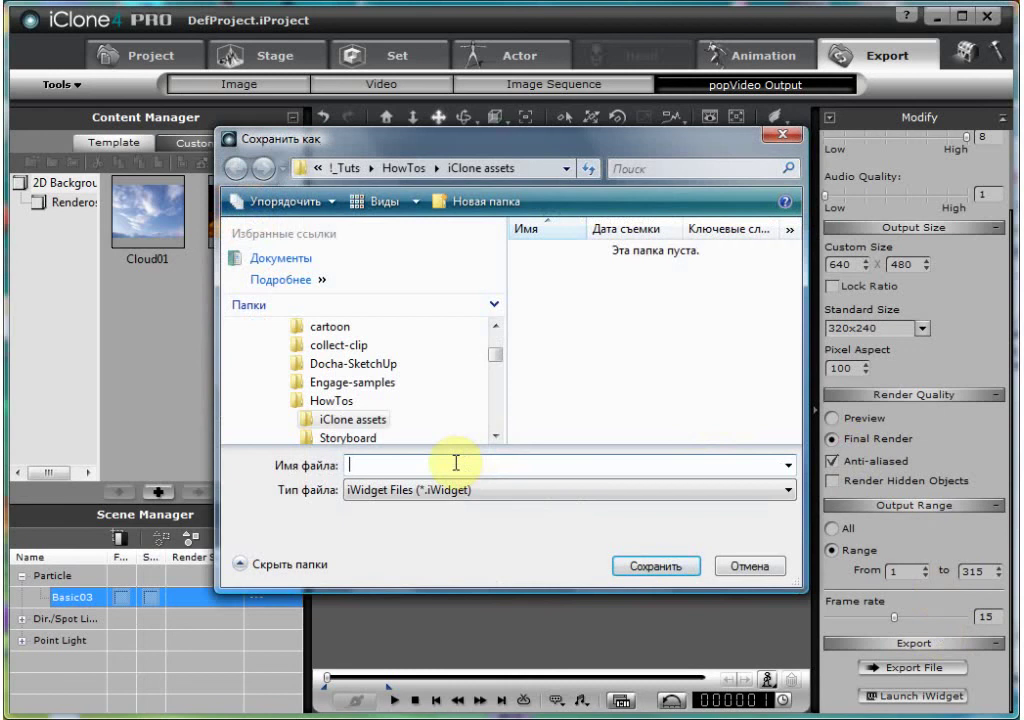
Save the iWidget popVideo as 'fire' in the iClone assets folder and confirm the completed render.
{"action": "type", "text": "fire"}
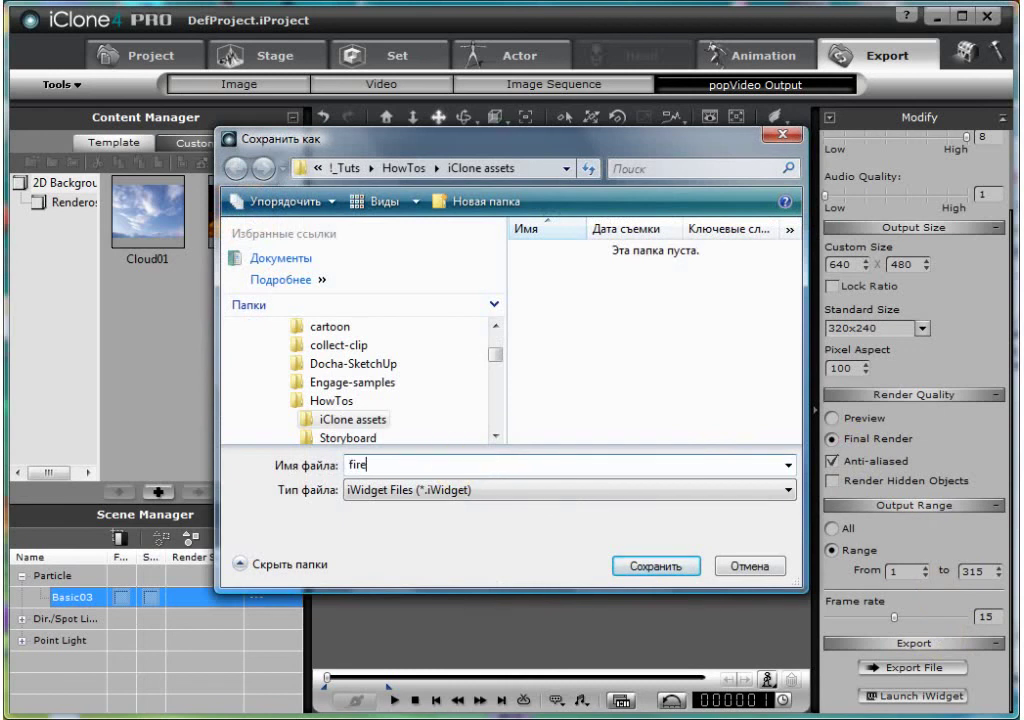
{"action": "left_click", "coordinate": [648, 567]}
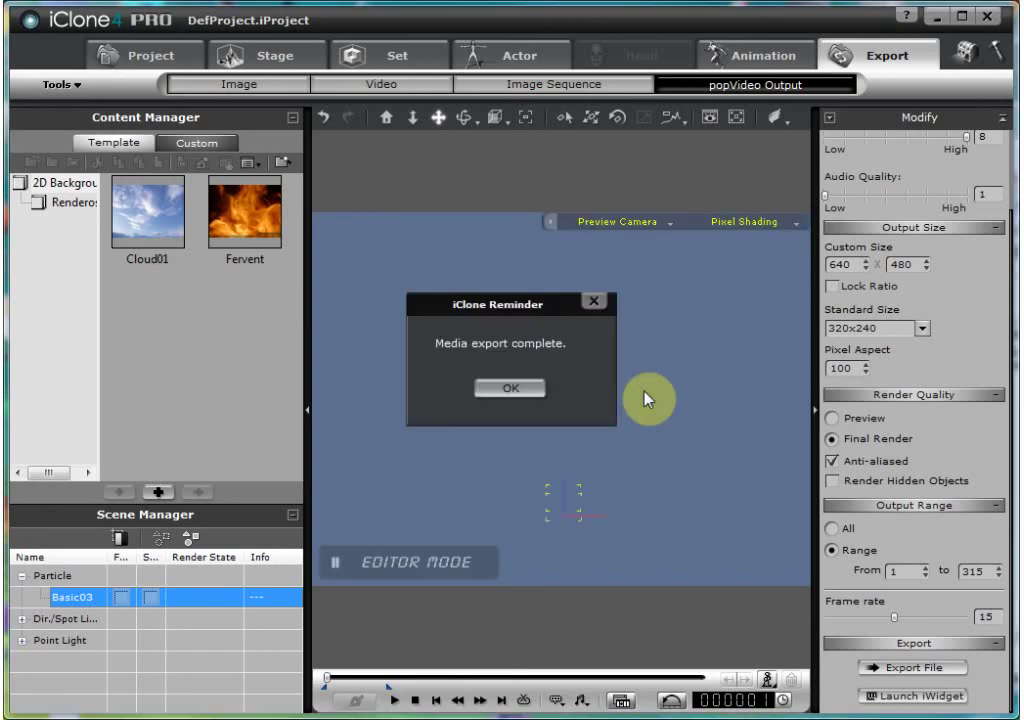
{"action": "left_click", "coordinate": [512, 388]}
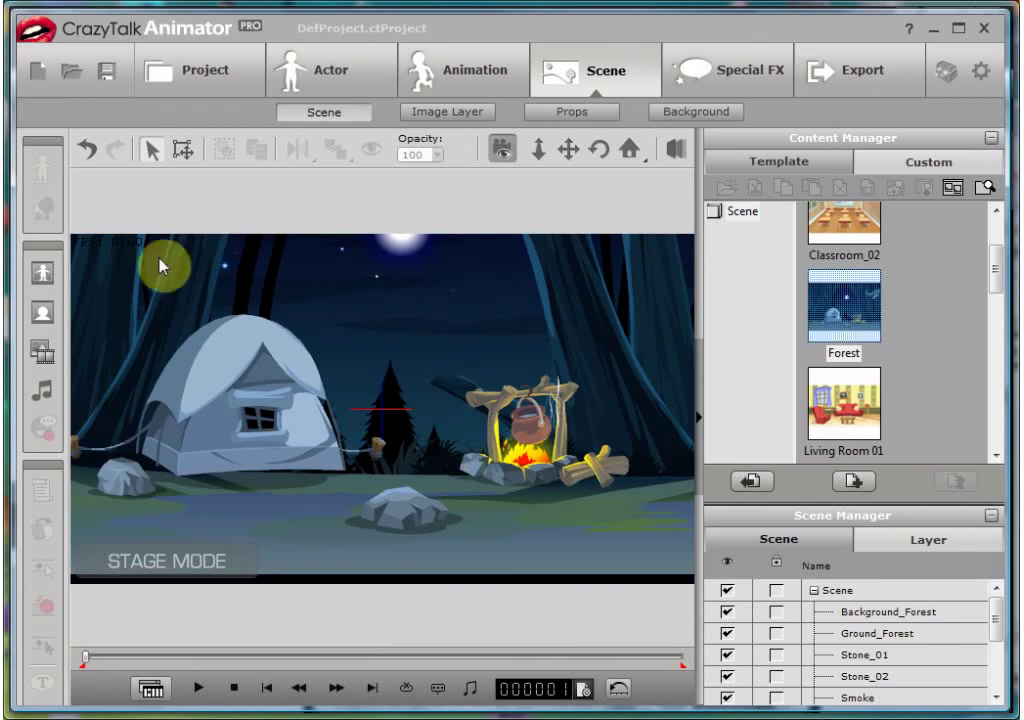
Import the 'fire' file from the iClone assets folder as a prop.
{"action": "left_click", "coordinate": [42, 351]}
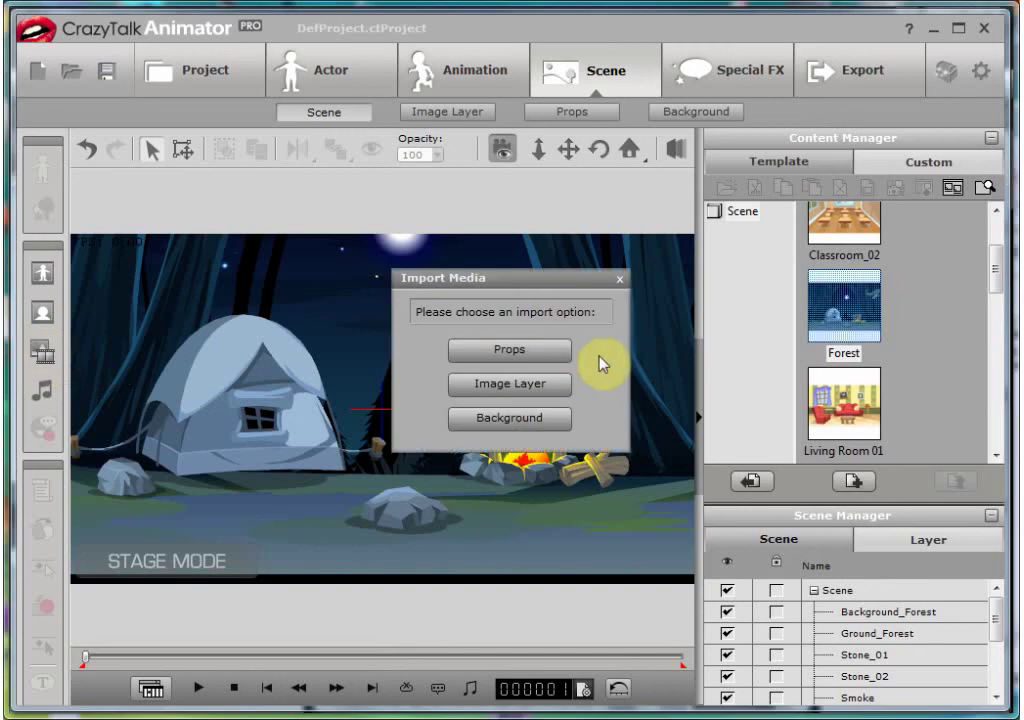
{"action": "left_click", "coordinate": [520, 352]}
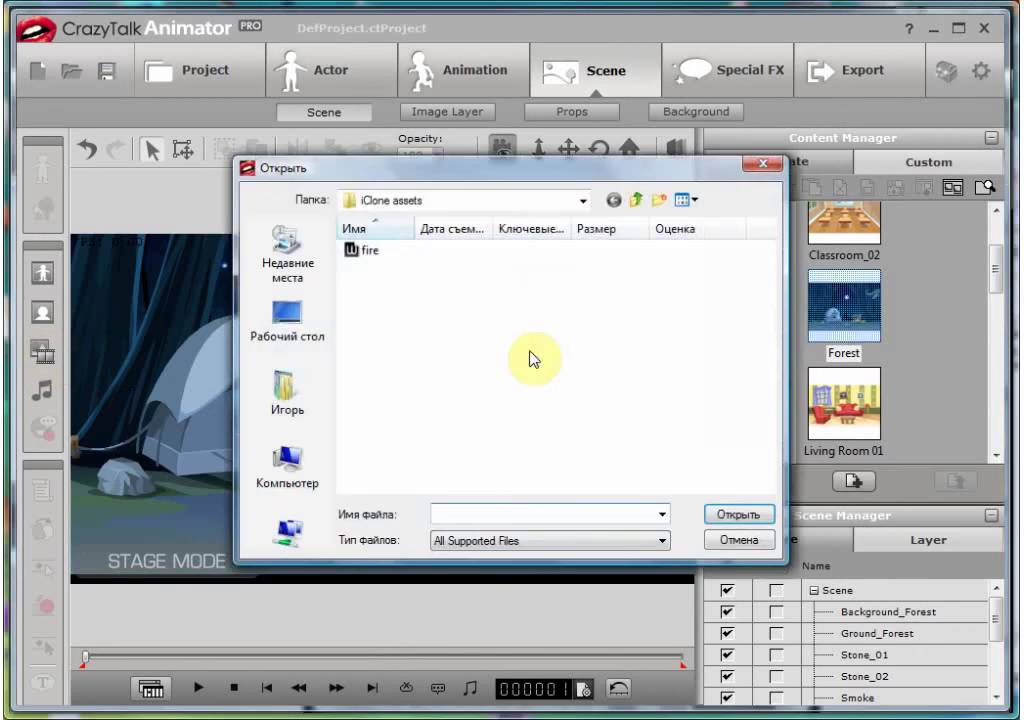
{"action": "left_click", "coordinate": [364, 254]}
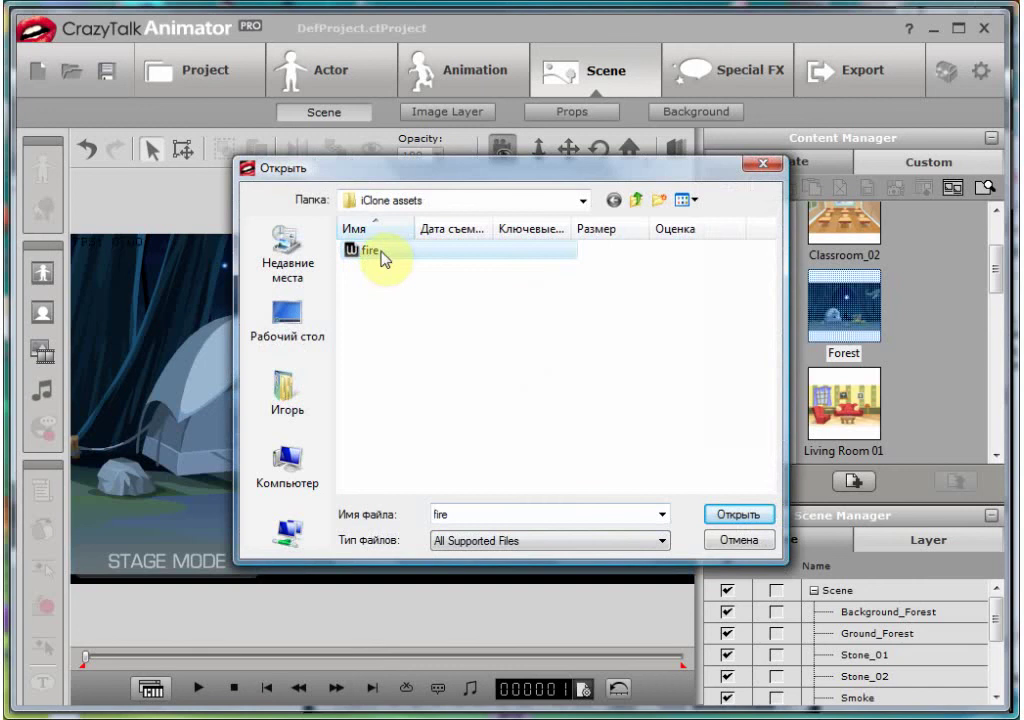
{"action": "double_click", "coordinate": [383, 259]}
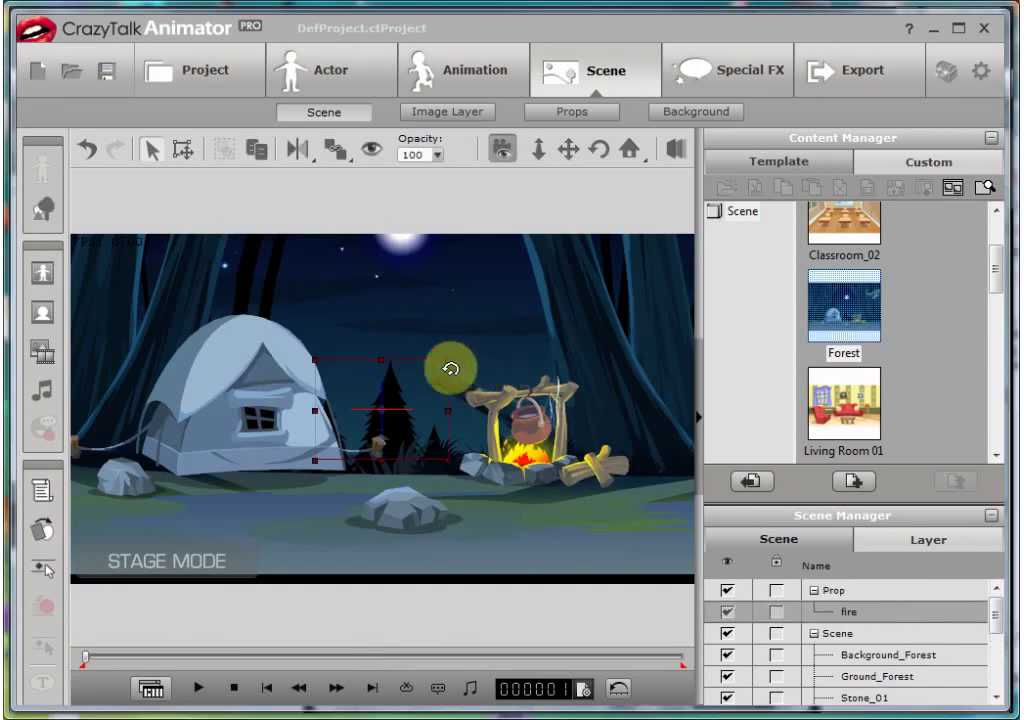
Scale the fire prop up about 2.5 times, nudge it beside the tent, and play the scene.
{"action": "mouse_move", "coordinate": [447, 361]}
{"action": "left_mouse_down"}
{"action": "mouse_move", "coordinate": [549, 288]}
{"action": "mouse_move", "coordinate": [542, 297]}
{"action": "left_mouse_up"}
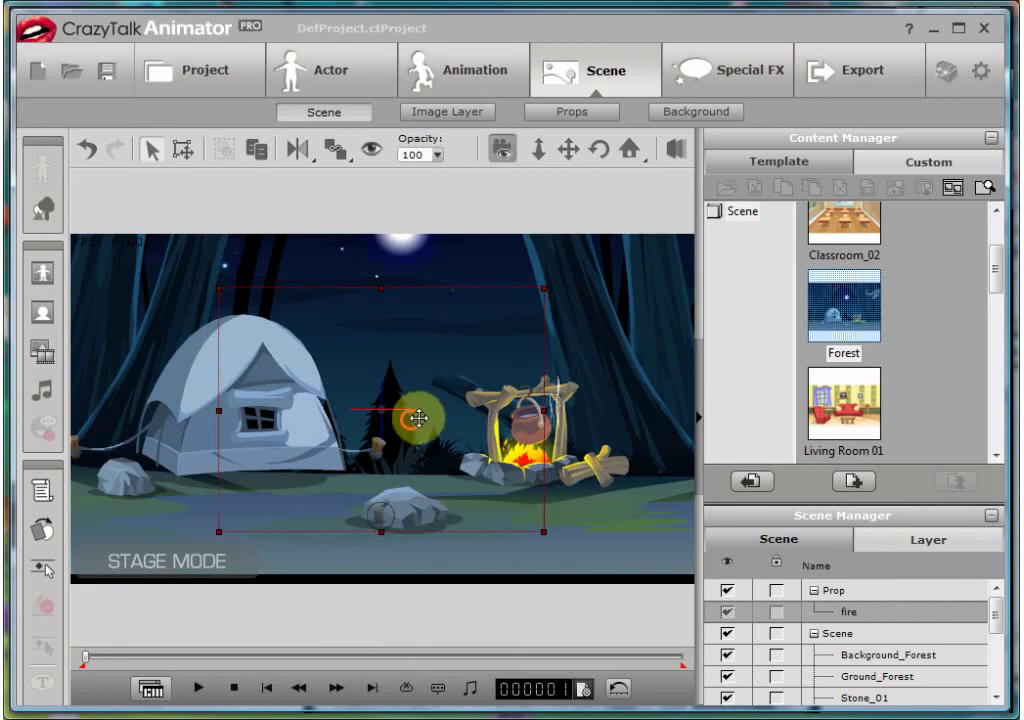
{"action": "left_click_drag", "start_coordinate": [414, 418], "coordinate": [430, 400]}
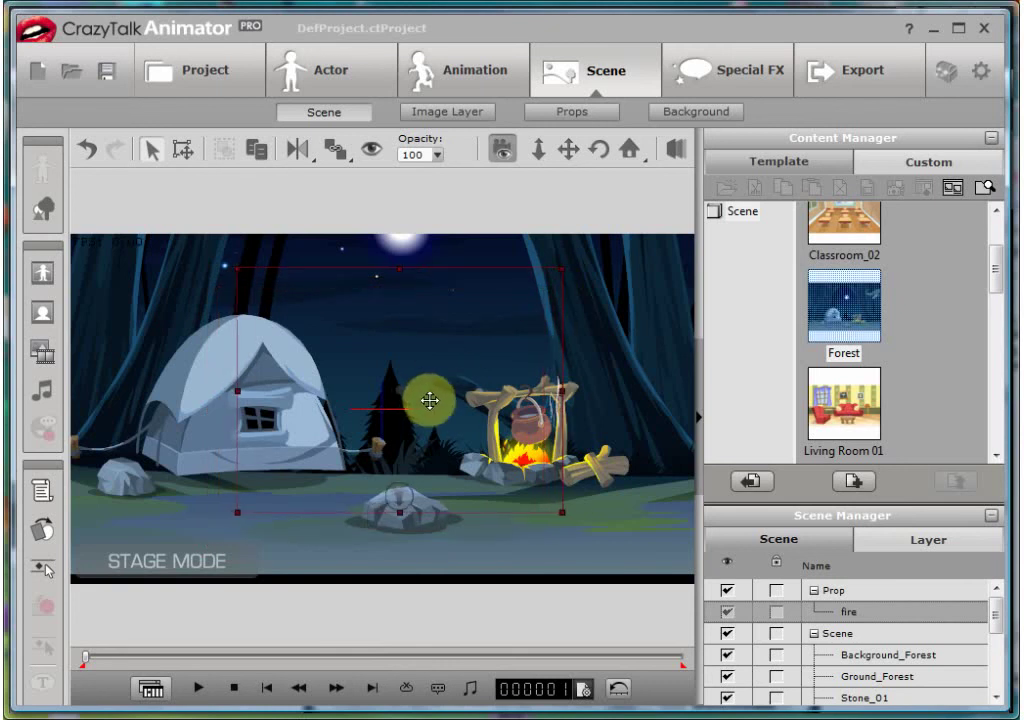
{"action": "left_click", "coordinate": [195, 688]}
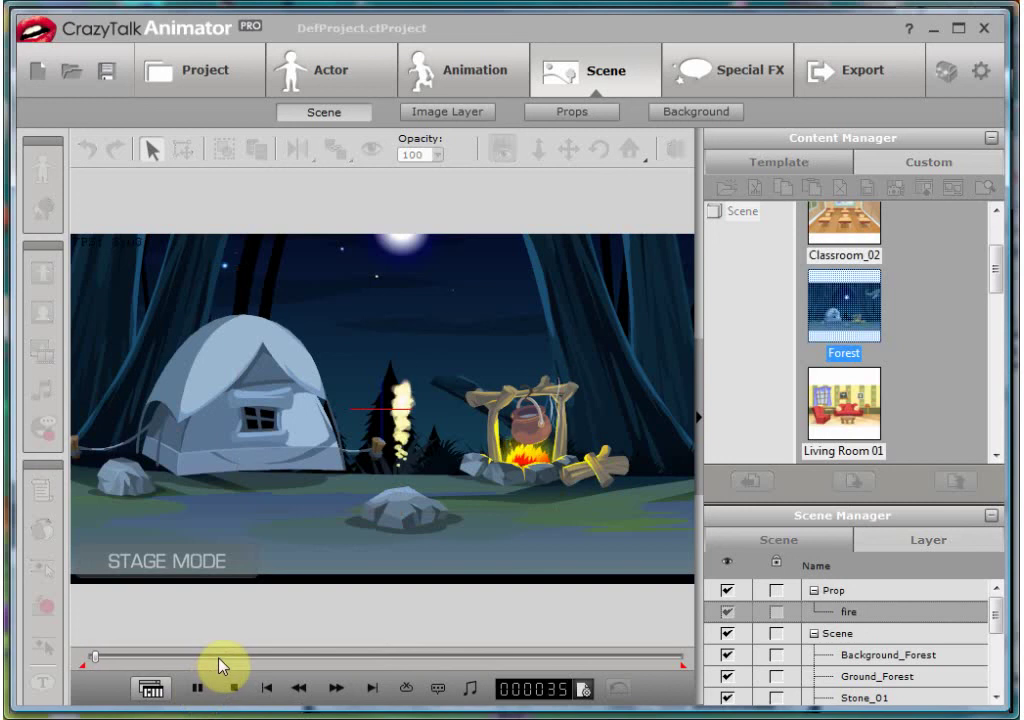